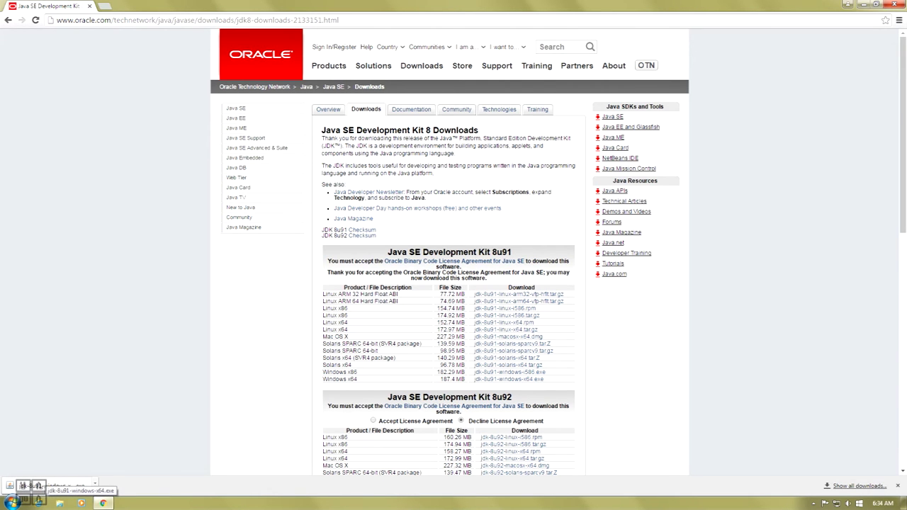
Run the jdk-8u91-windows-x64 installer from the Downloads folder and install it with the default features and location.
click(37, 486)
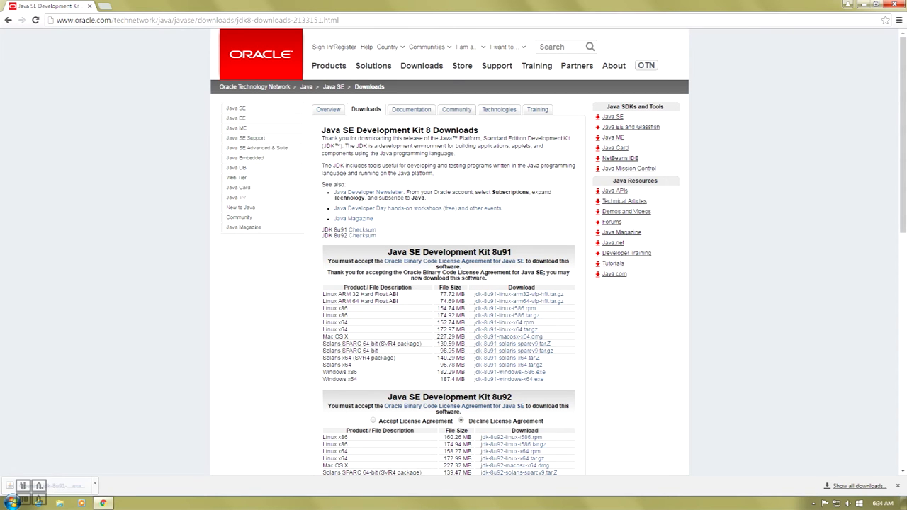
click(59, 503)
click(216, 167)
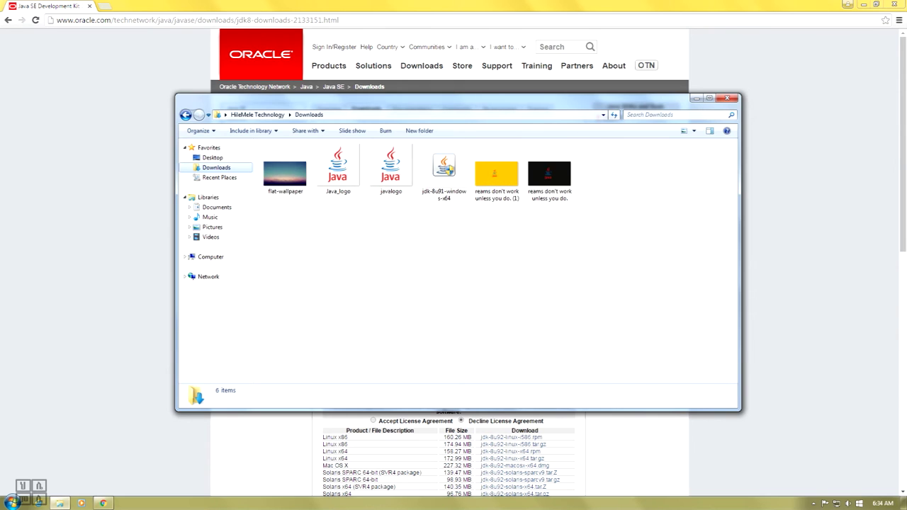
click(443, 177)
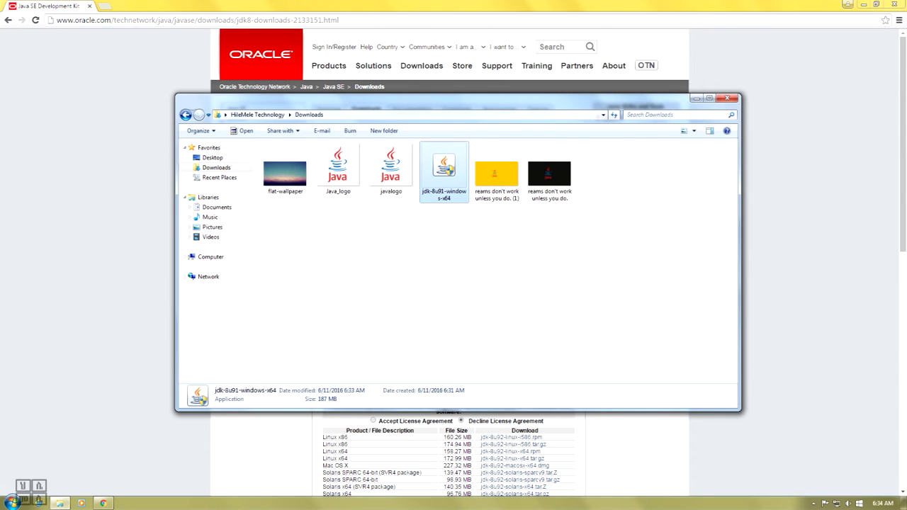
right_click(442, 179)
click(484, 195)
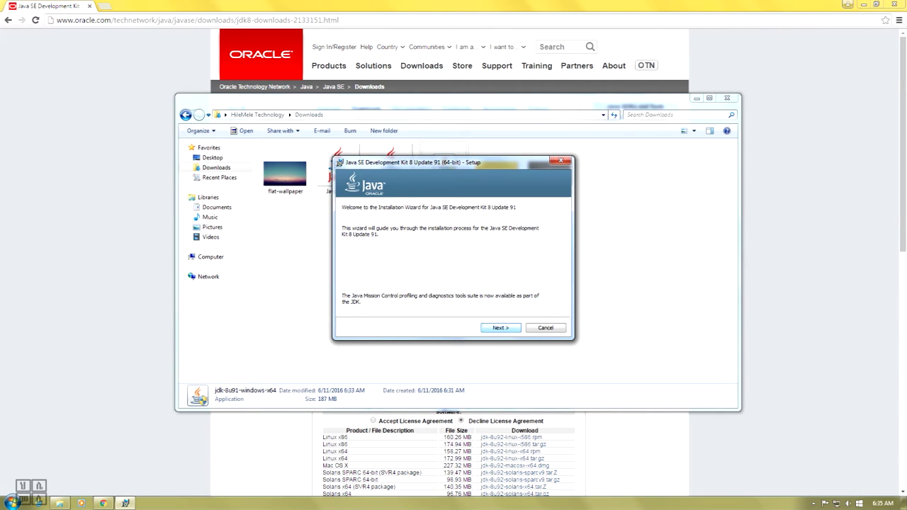
key(Return)
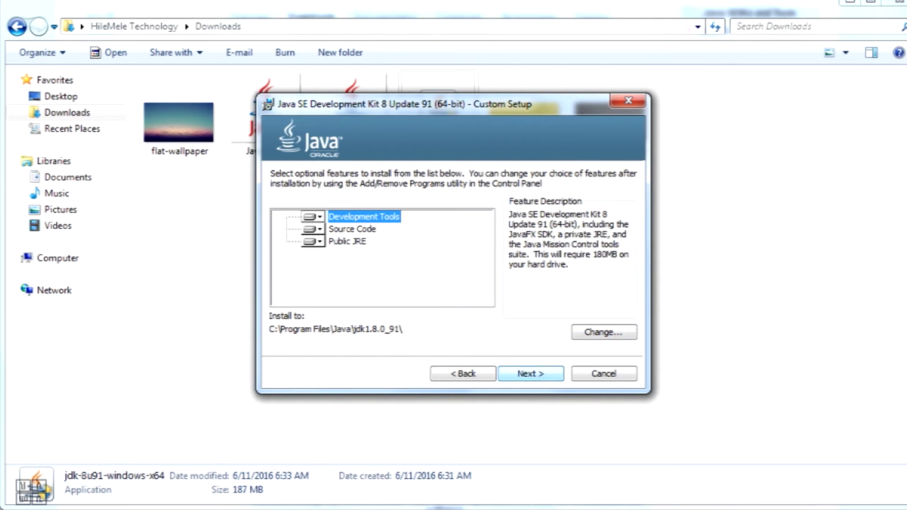
key(Return)
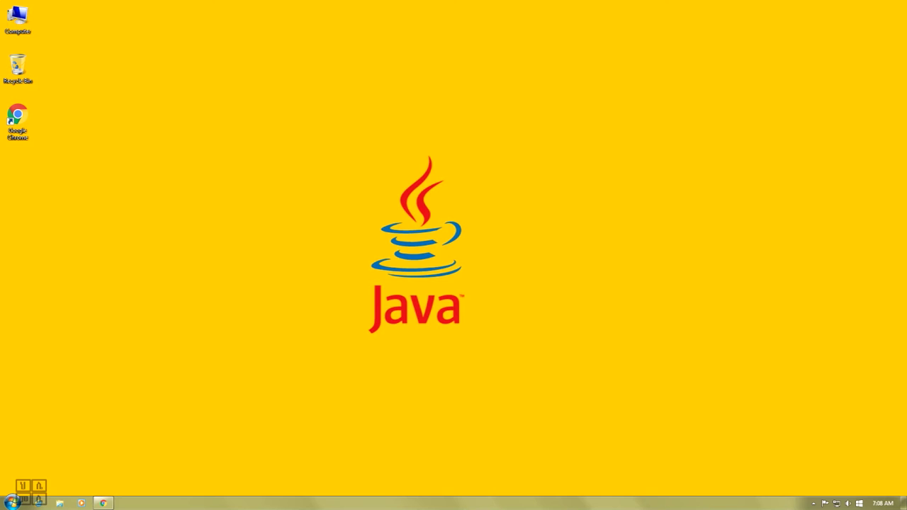
Open the Environment Variables settings from the computer's advanced system properties.
click(11, 503)
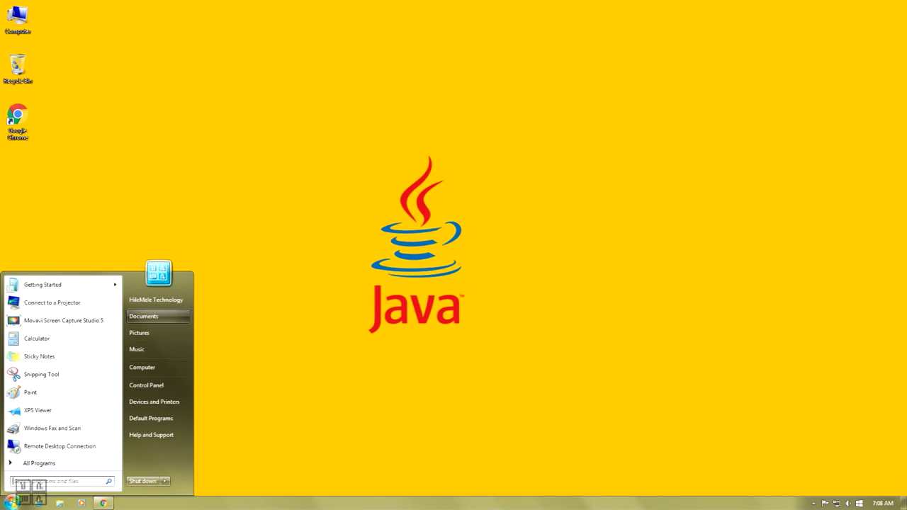
right_click(147, 368)
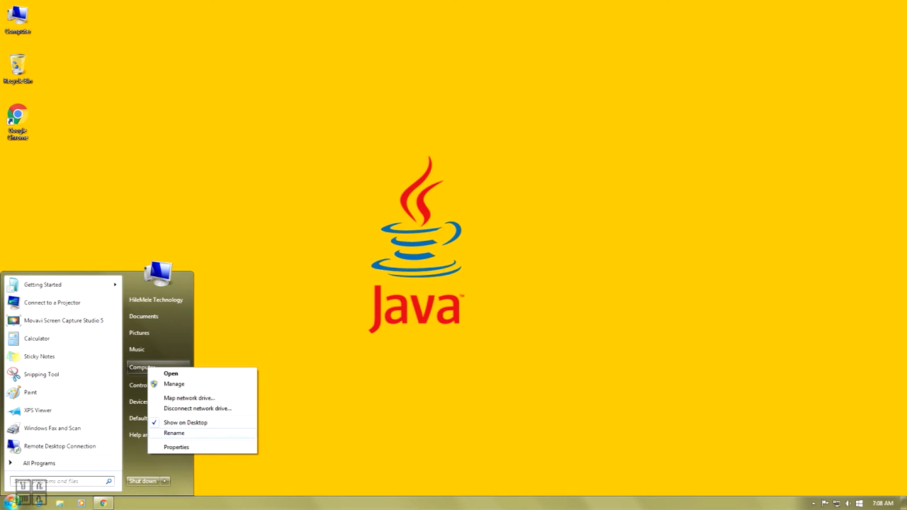
click(176, 447)
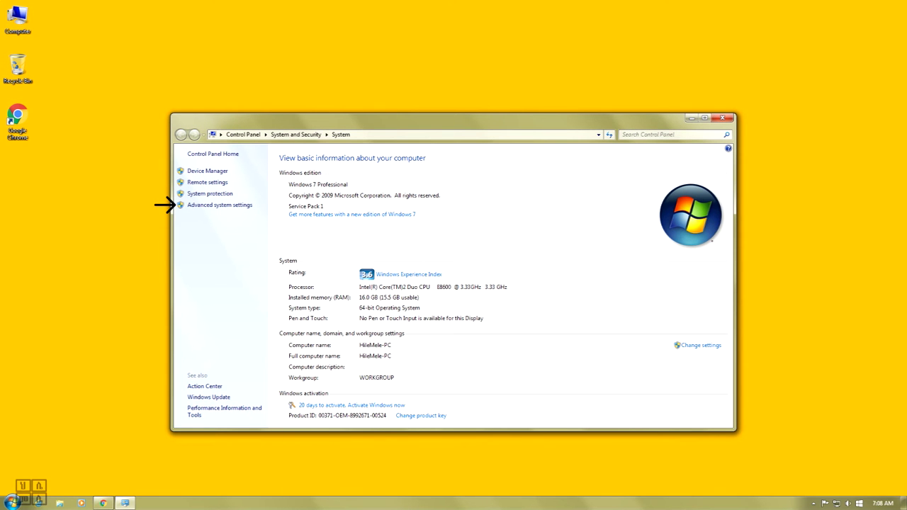
click(220, 205)
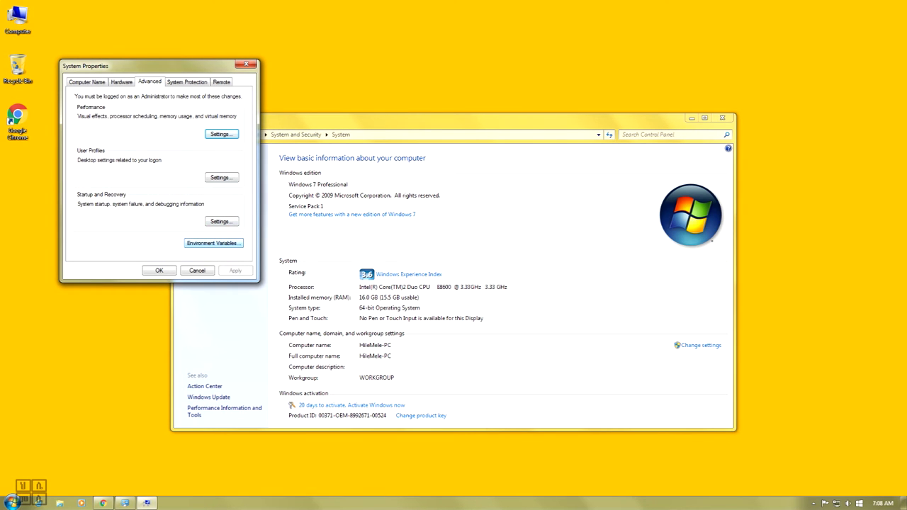
click(214, 243)
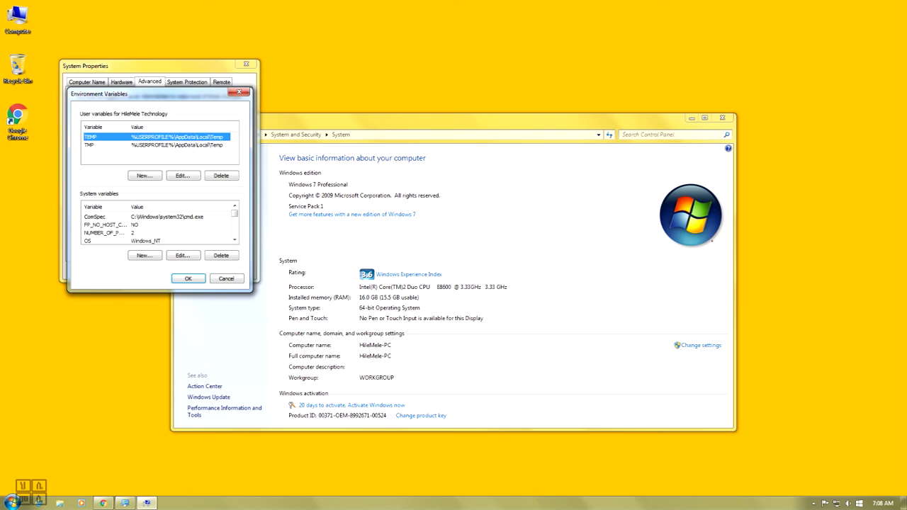
Start a new system variable and name it Path.
click(145, 255)
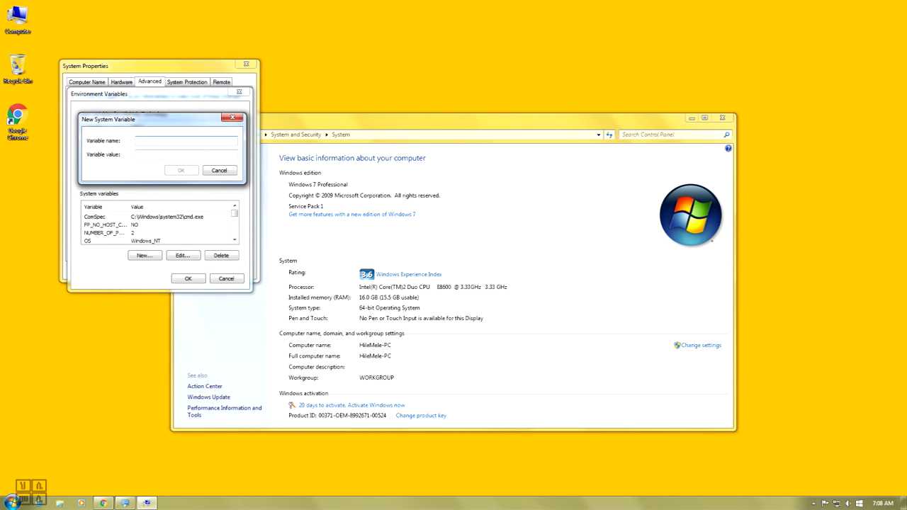
text(Path)
key(Tab)
In Windows Explorer, open C:\Program Files\Java\jre1.8.0_91\bin and copy the folder's full path.
click(60, 503)
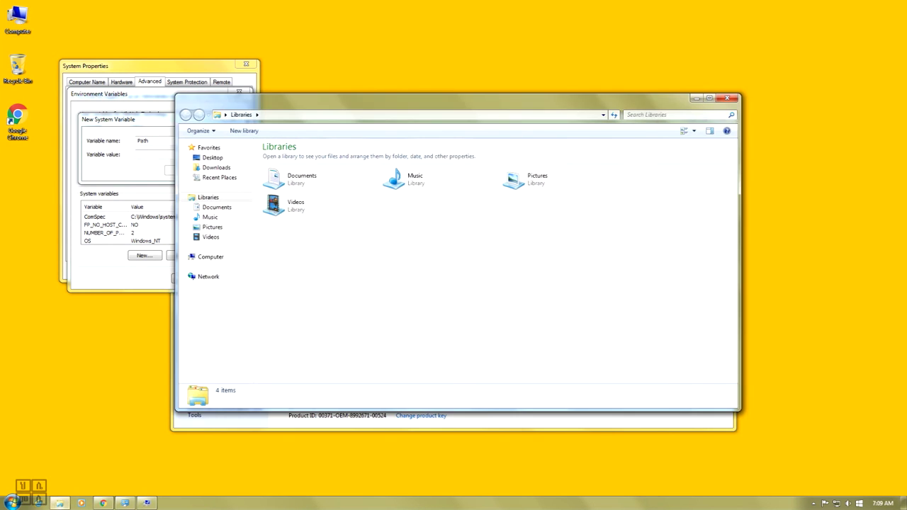
click(210, 257)
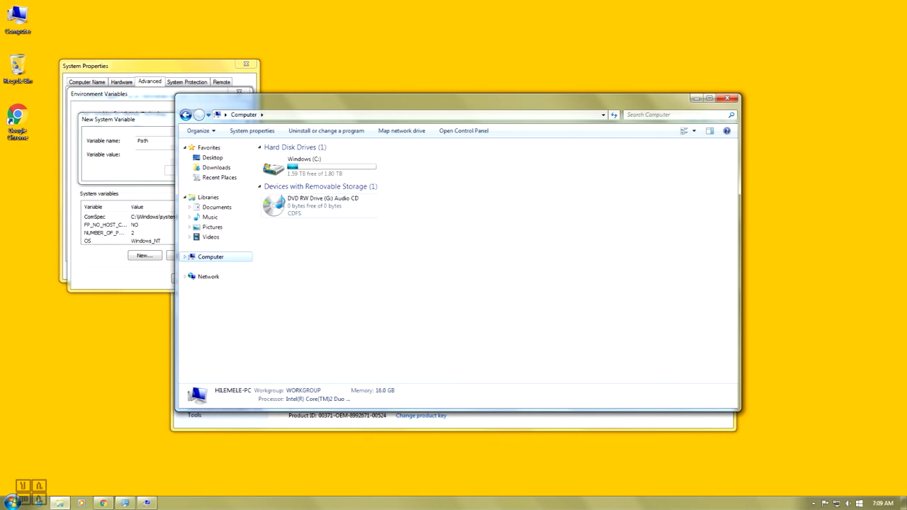
double_click(298, 167)
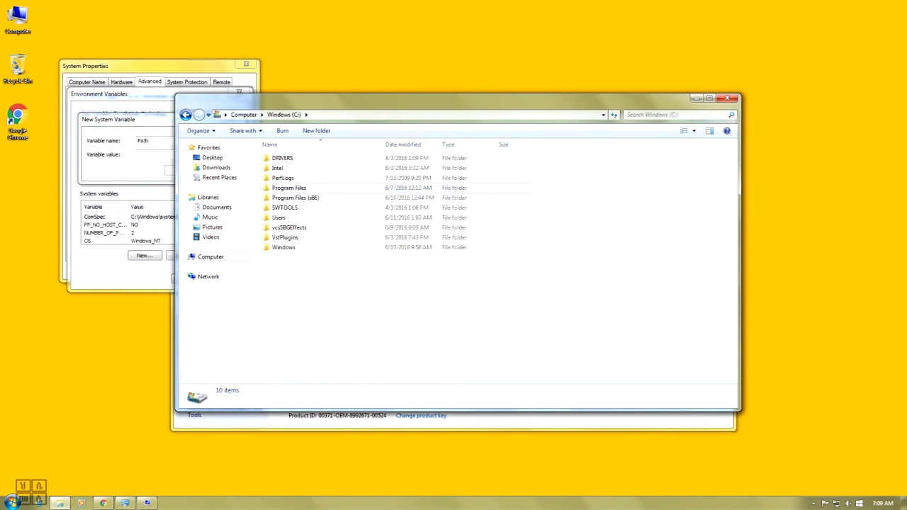
double_click(289, 187)
double_click(277, 278)
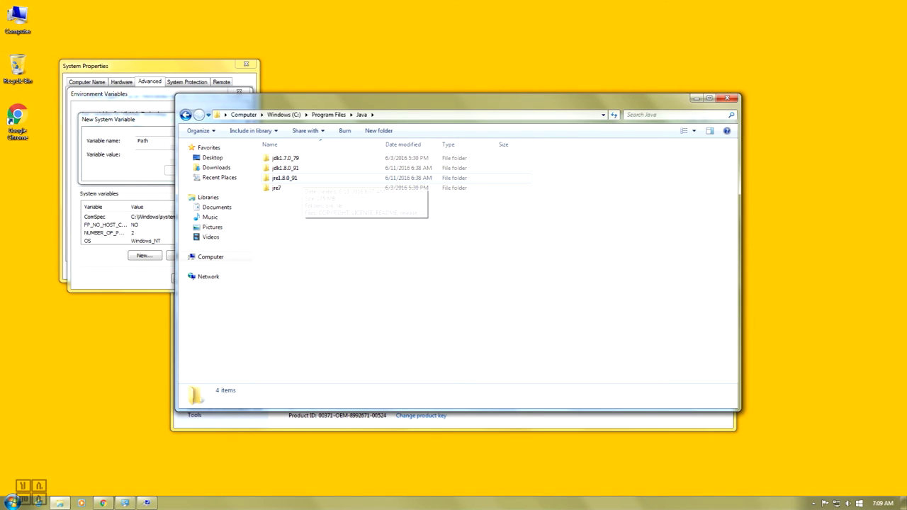
double_click(284, 178)
double_click(276, 158)
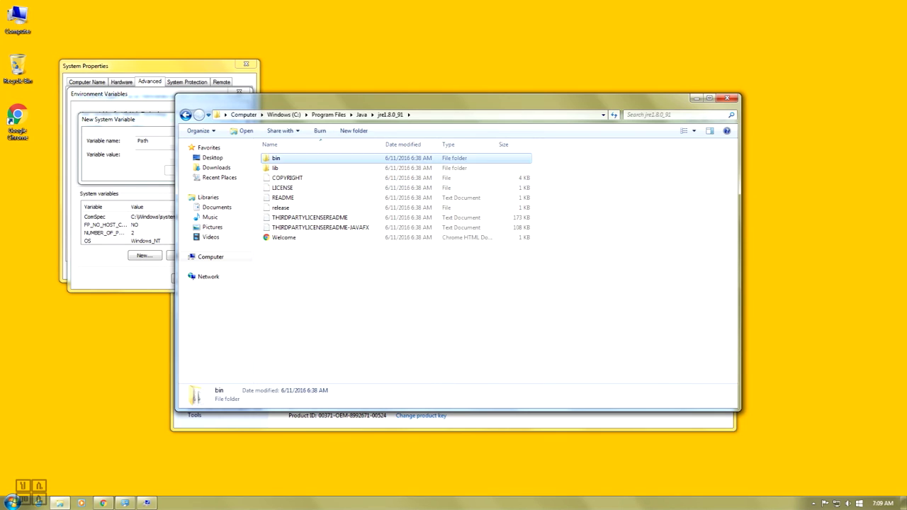
key(alt+d)
key(super+c)
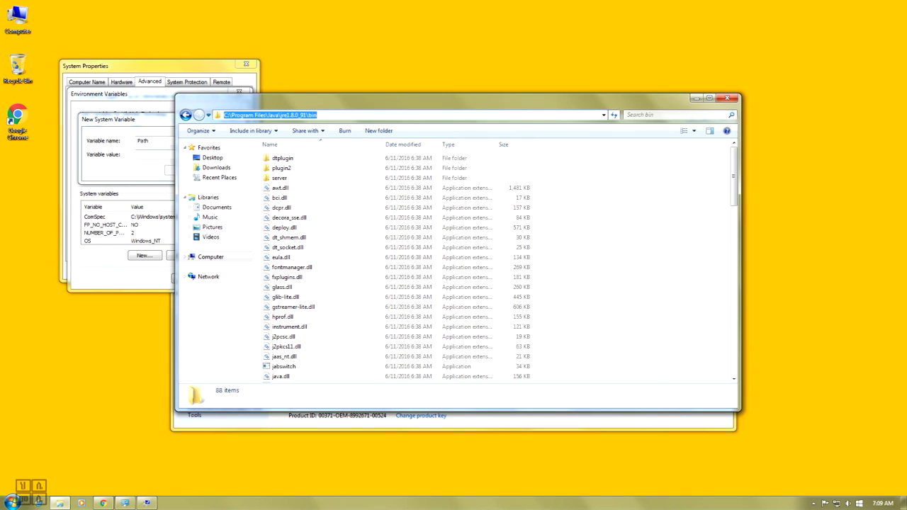
Paste C:\Program Files\Java\jre1.8.0_91\bin as the value of the new system variable and save it.
key(alt+Tab)
right_click(151, 154)
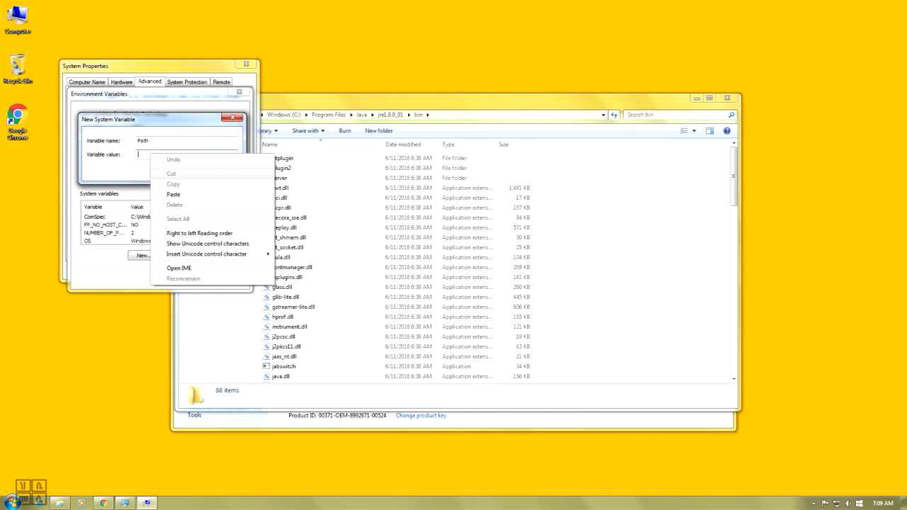
click(170, 194)
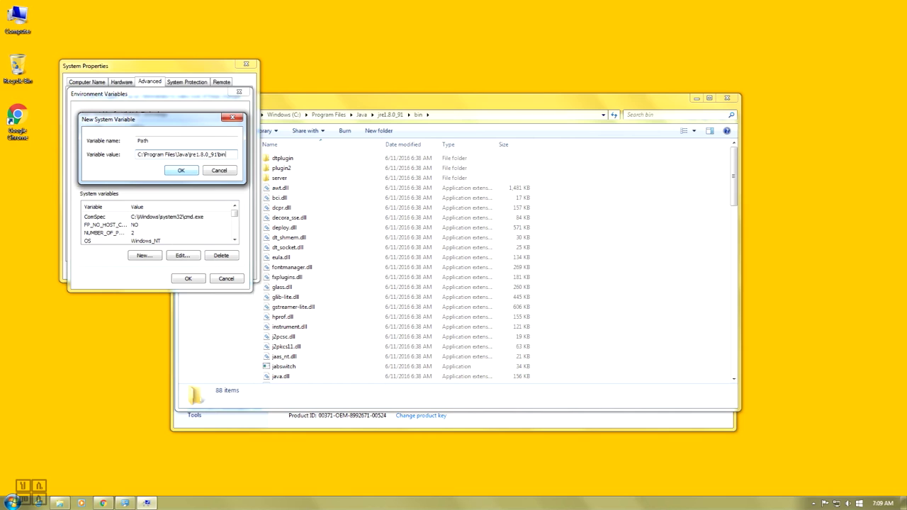
click(181, 170)
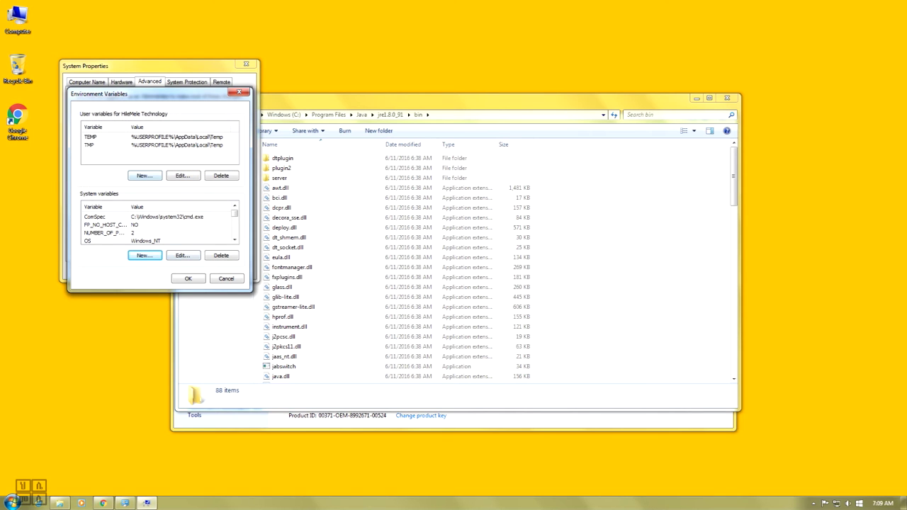
Start a new user variable and name it path.
key(alt+n)
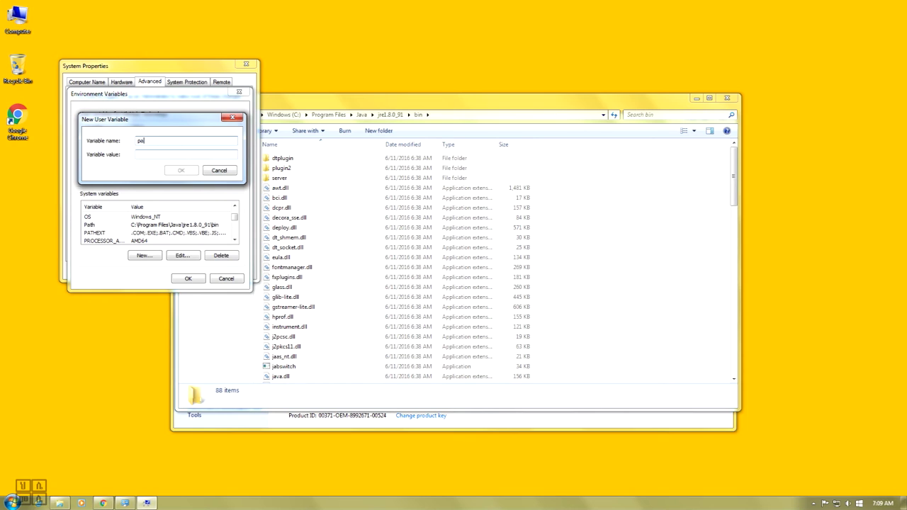
text(path)
key(Tab)
In Windows Explorer, open C:\Program Files\Java\jdk1.8.0_91\bin and copy the folder's full path.
key(super+e)
click(211, 256)
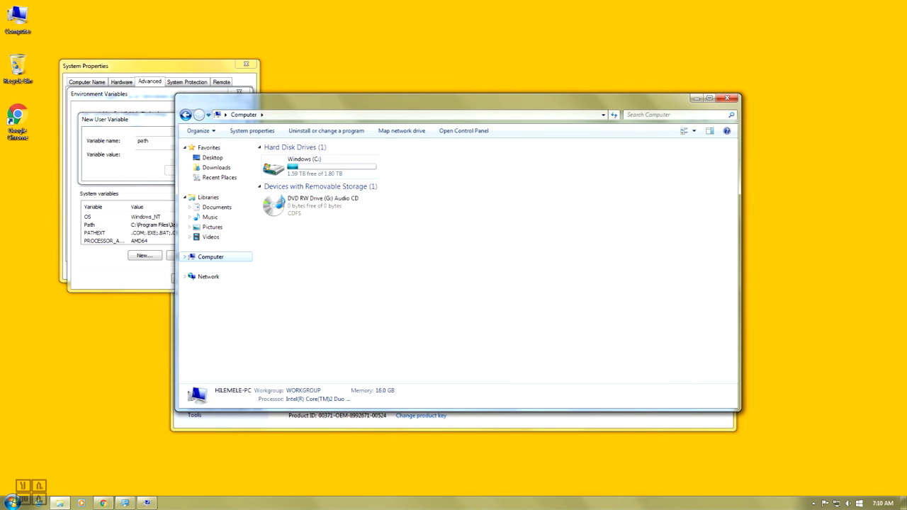
double_click(305, 165)
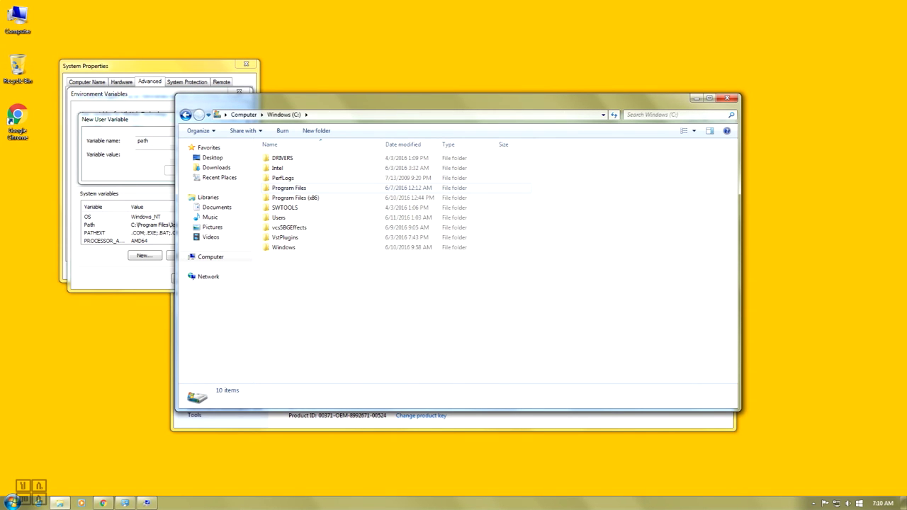
double_click(289, 188)
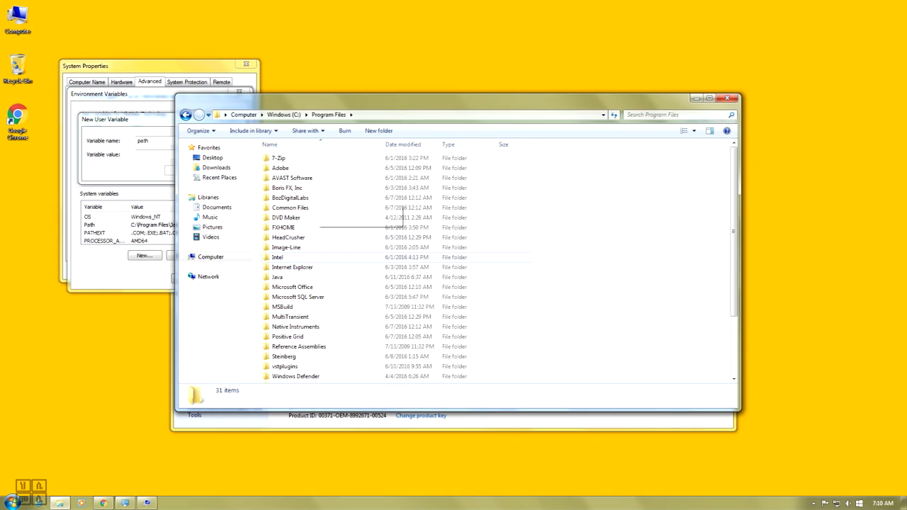
double_click(284, 277)
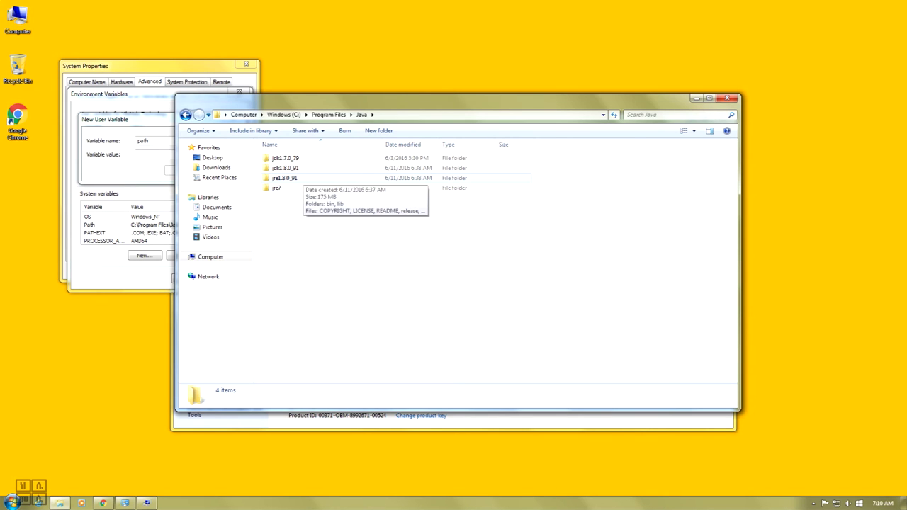
double_click(285, 168)
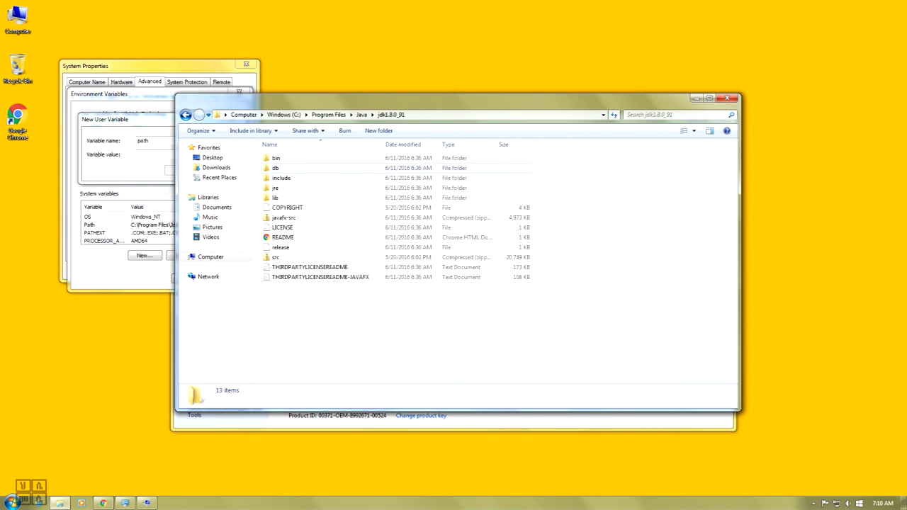
double_click(276, 158)
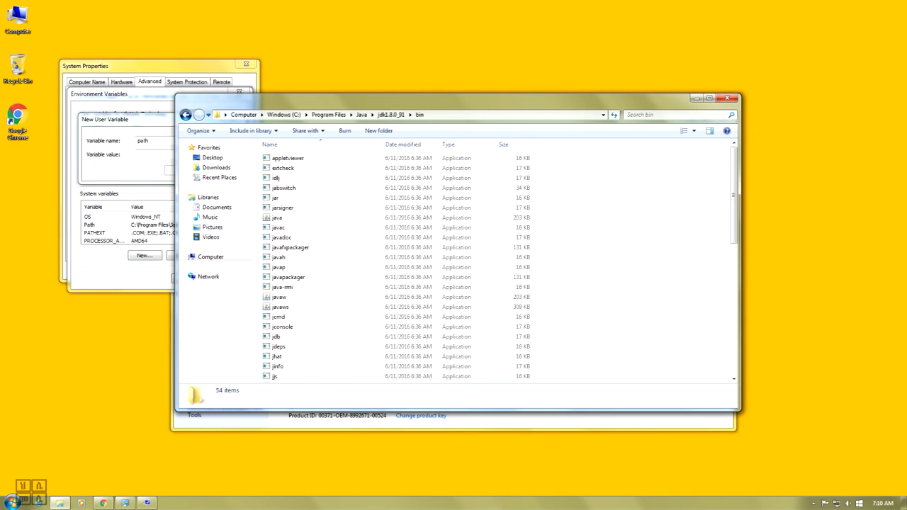
key(BackSpace)
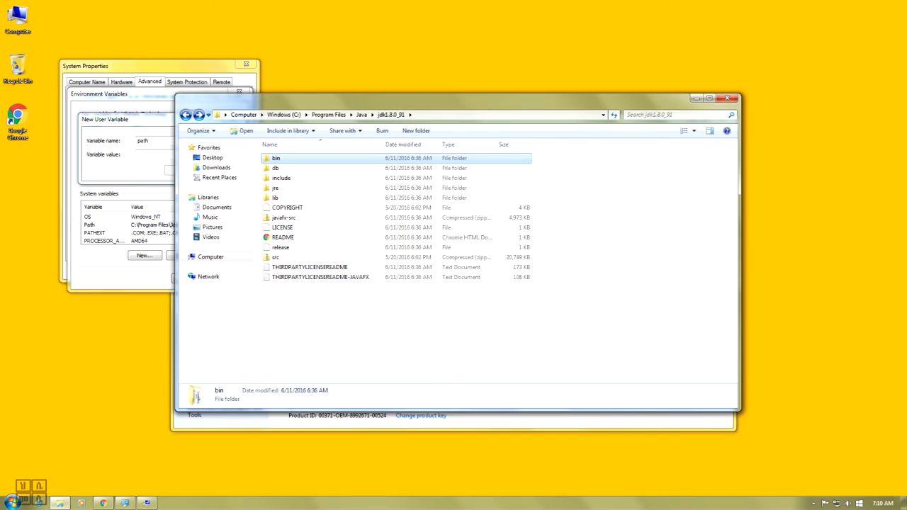
key(Return)
key(alt+d)
key(ctrl+c)
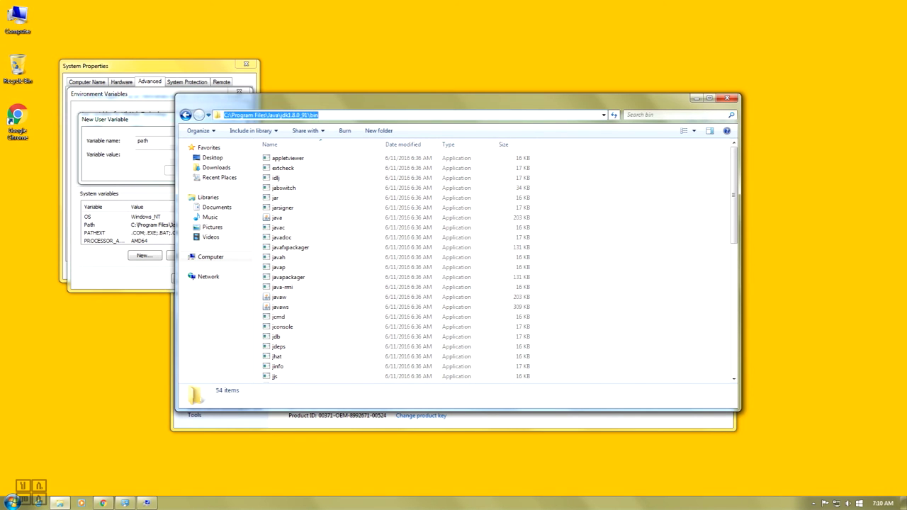
Paste C:\Program Files\Java\jdk1.8.0_91\bin as the value of the new user variable and save it.
key(alt+Tab)
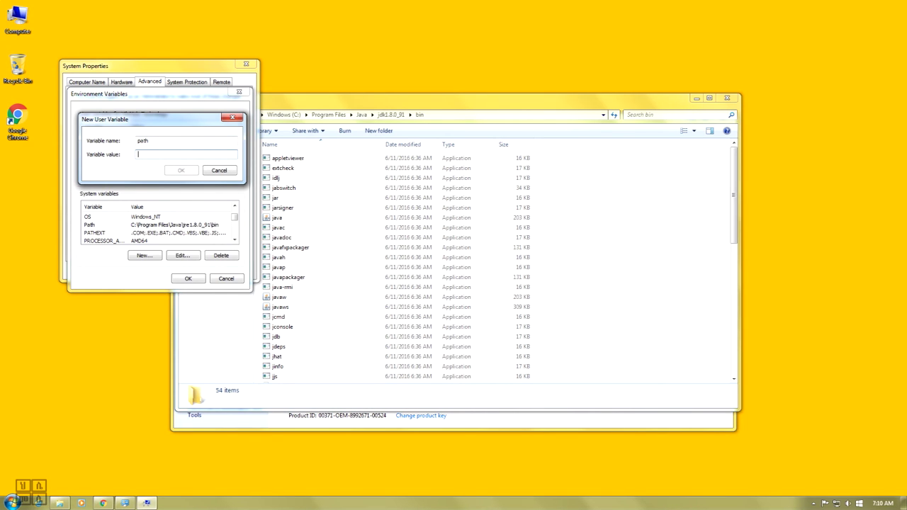
key(ctrl+v)
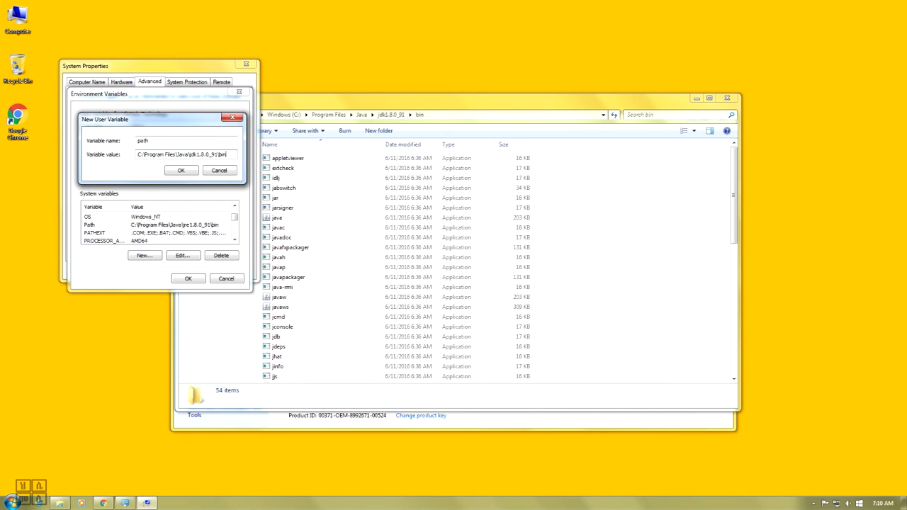
key(Return)
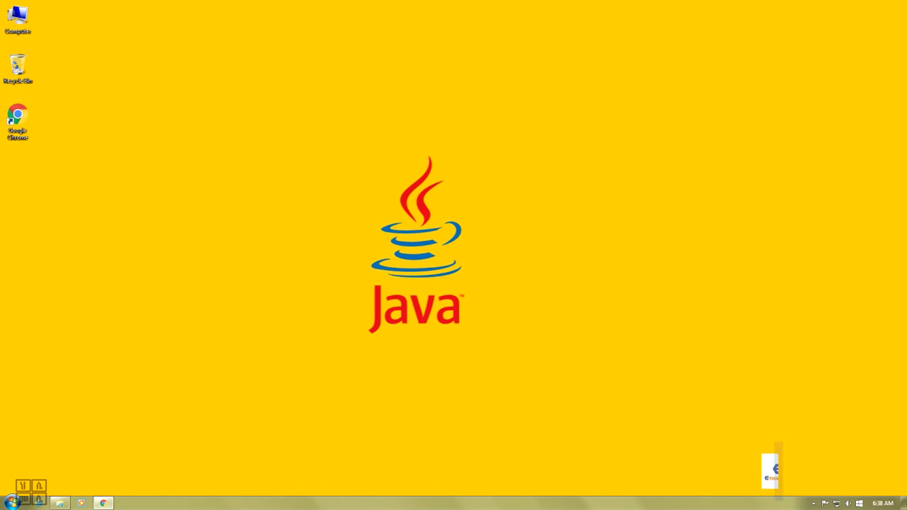
Switch to Chrome, replace the Oracle downloads page with a new tab, and search Google for drjava.
key(alt+Tab)
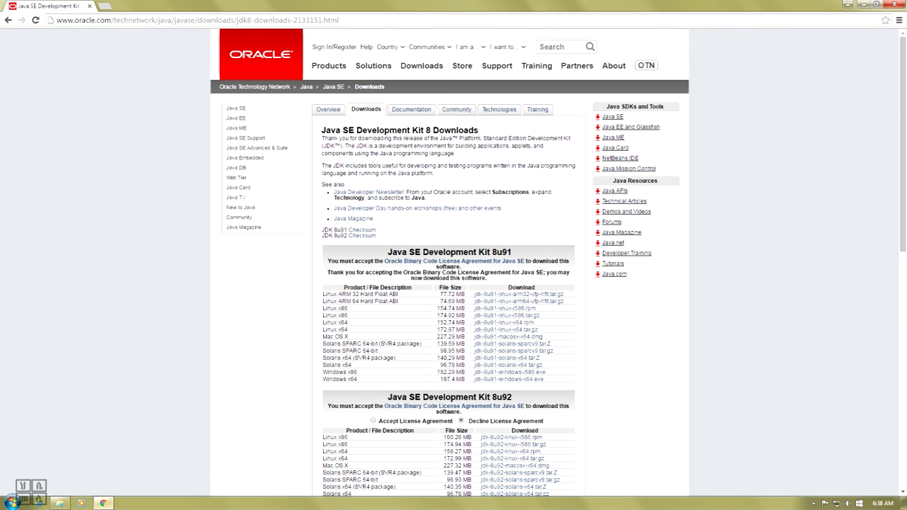
key(ctrl+t)
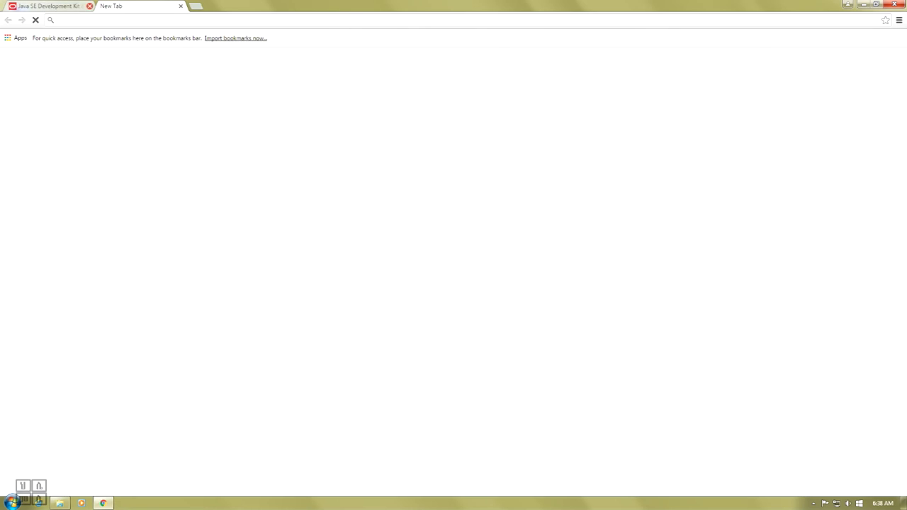
click(90, 6)
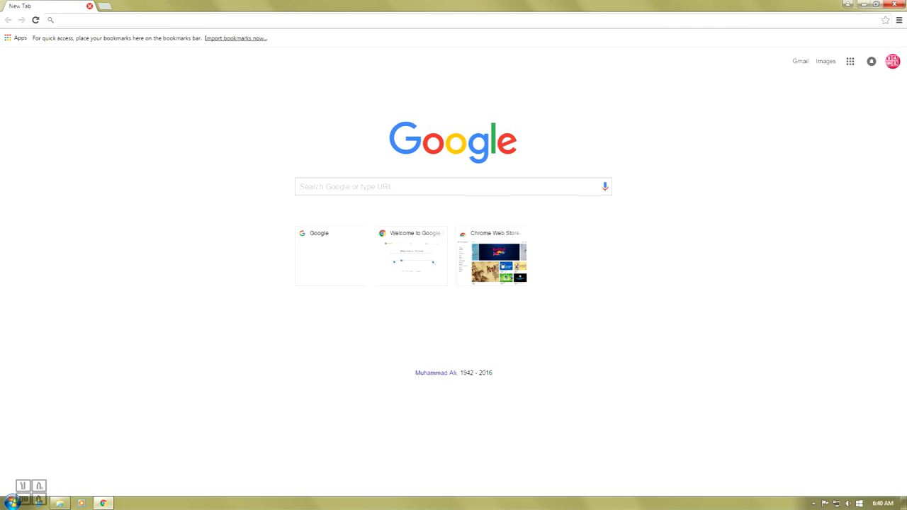
text(drjava)
key(Return)
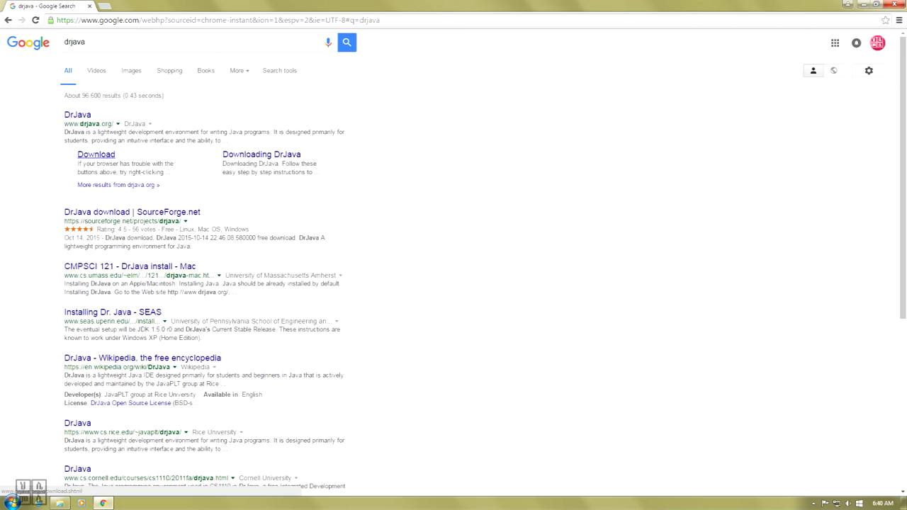
Download the current stable DrJava release as the Windows App via HTTP and run the downloaded executable.
click(96, 155)
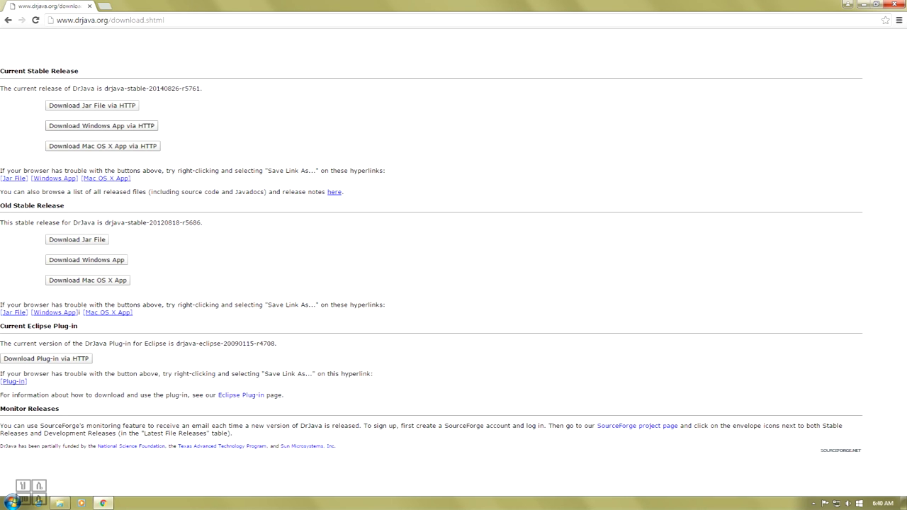
click(101, 125)
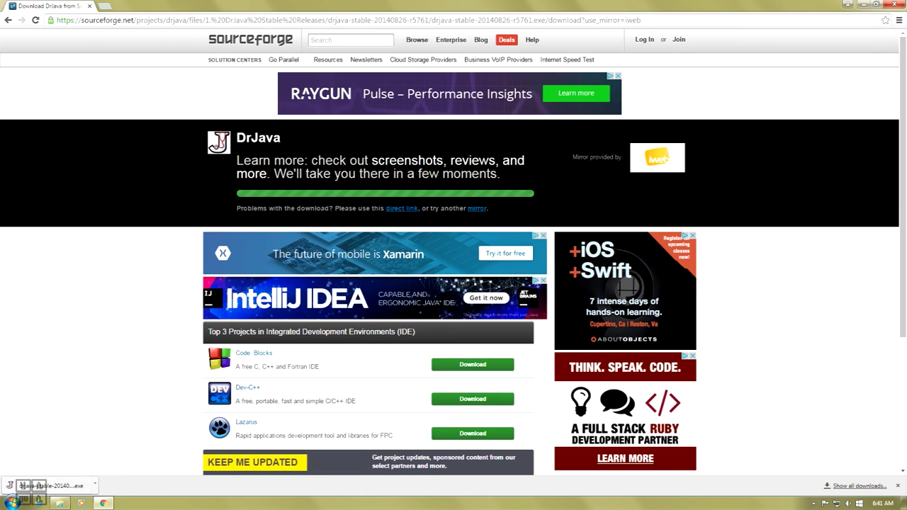
click(42, 486)
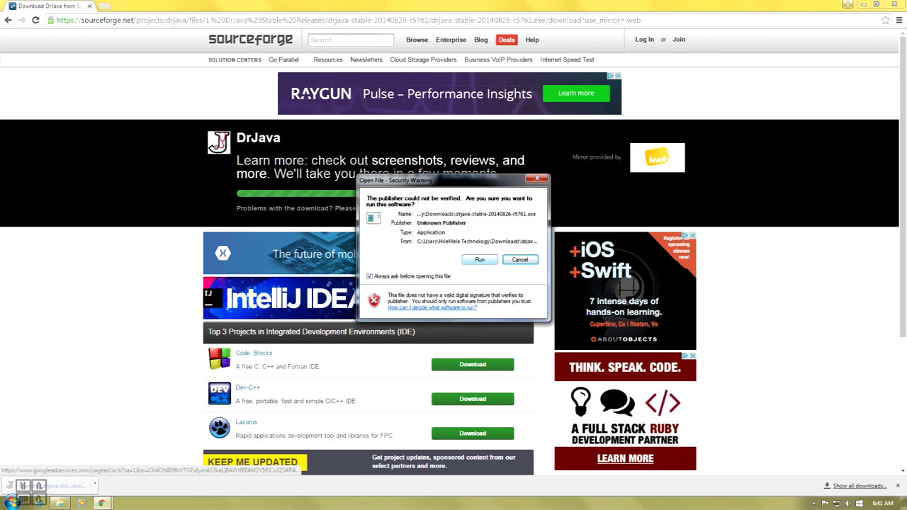
key(Return)
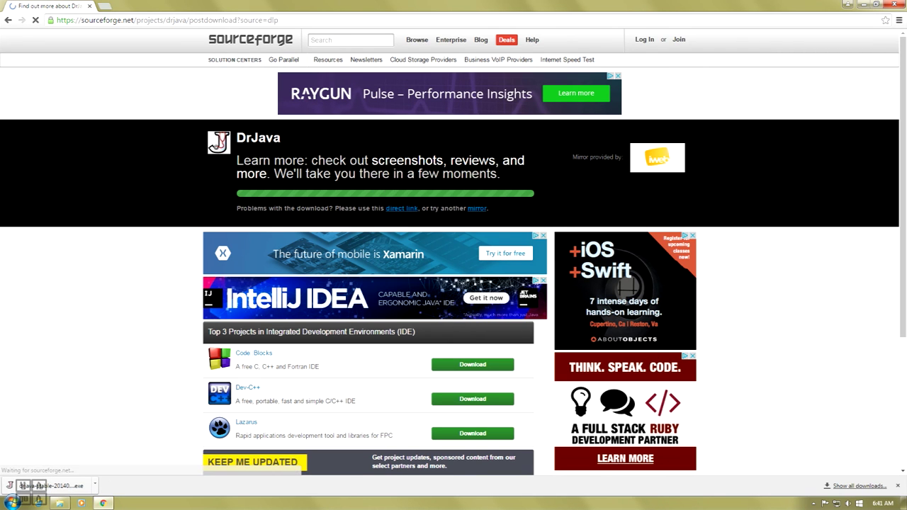
key(super+d)
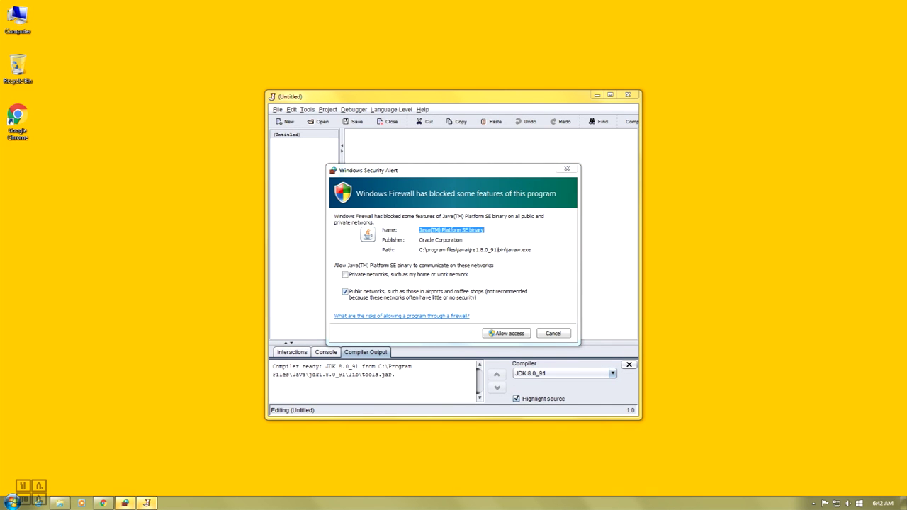
Allow Java through the firewall and always associate .java, .drjava and .djapp files with DrJava, with its window maximized.
key(Return)
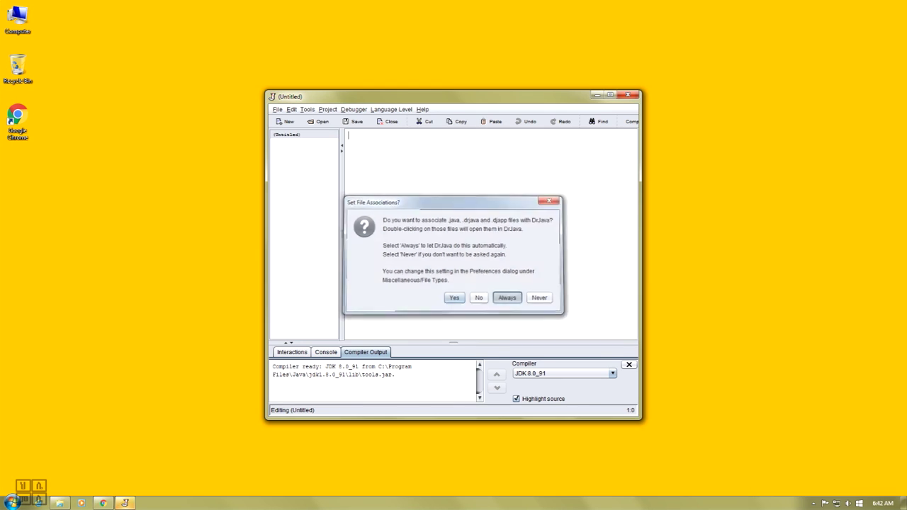
click(507, 298)
click(610, 94)
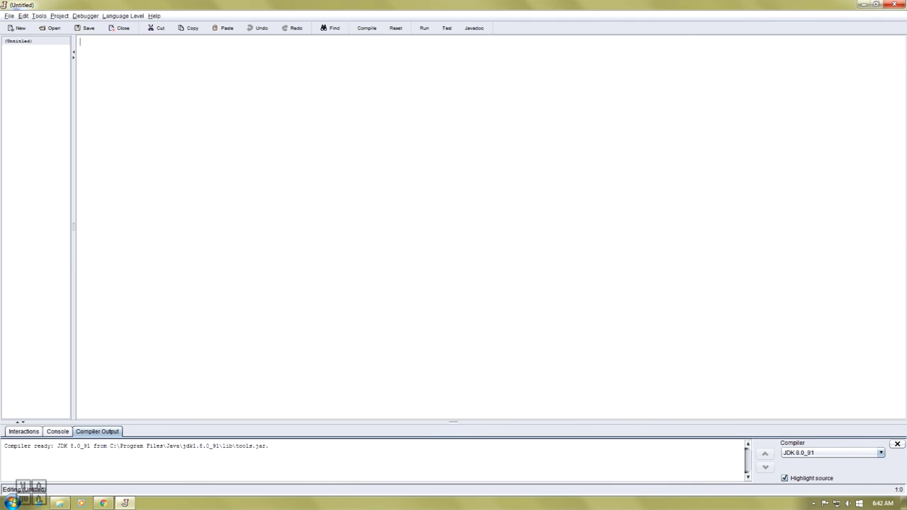